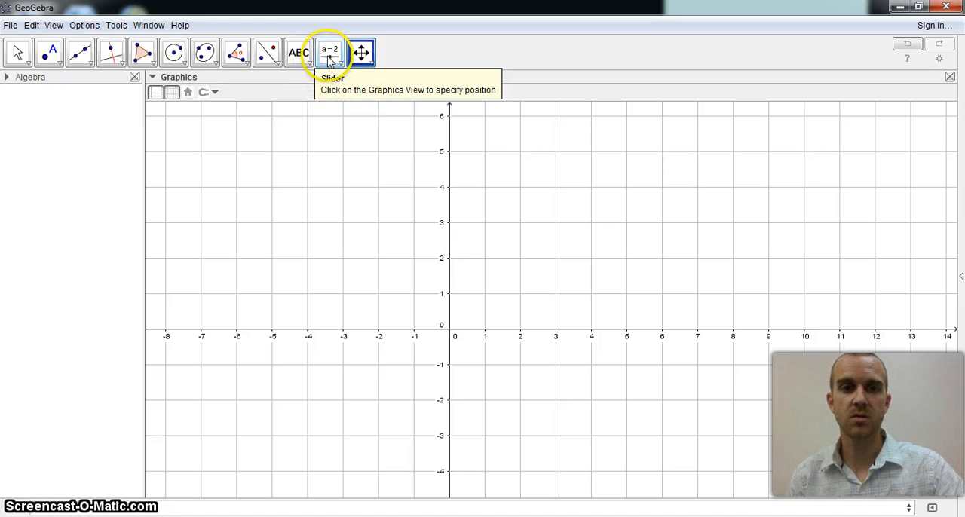
# Step: Place a number slider named a in the upper-left area of the graph and set its interval from -10 to 10
pyautogui.click(329, 60)
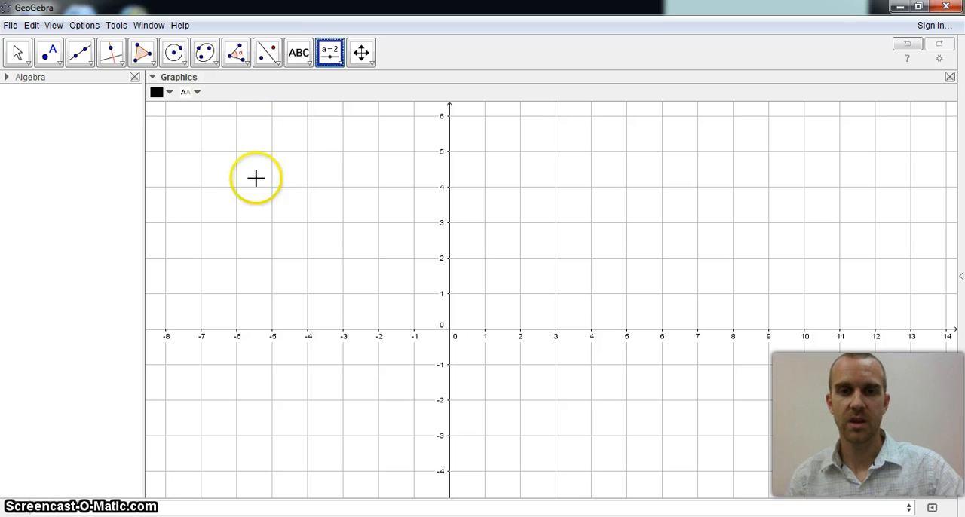
pyautogui.click(223, 132)
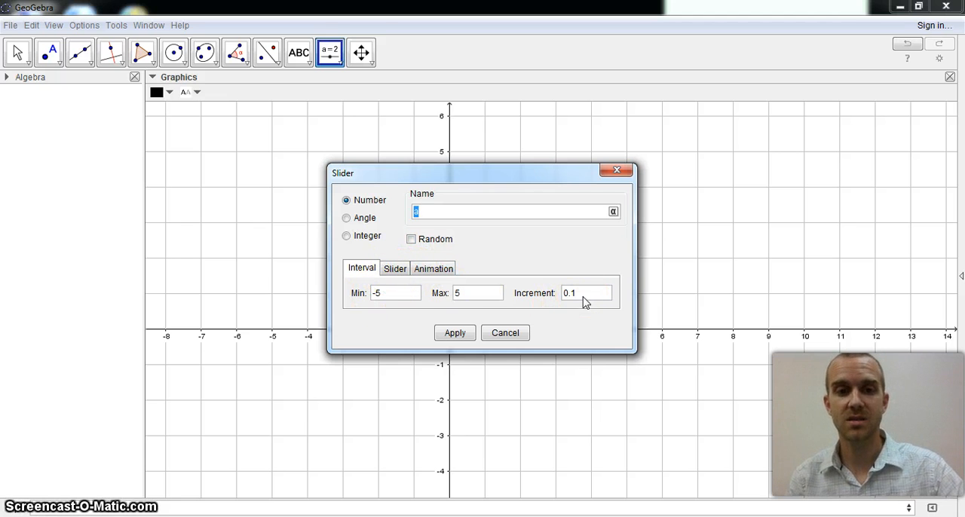
pyautogui.click(385, 295)
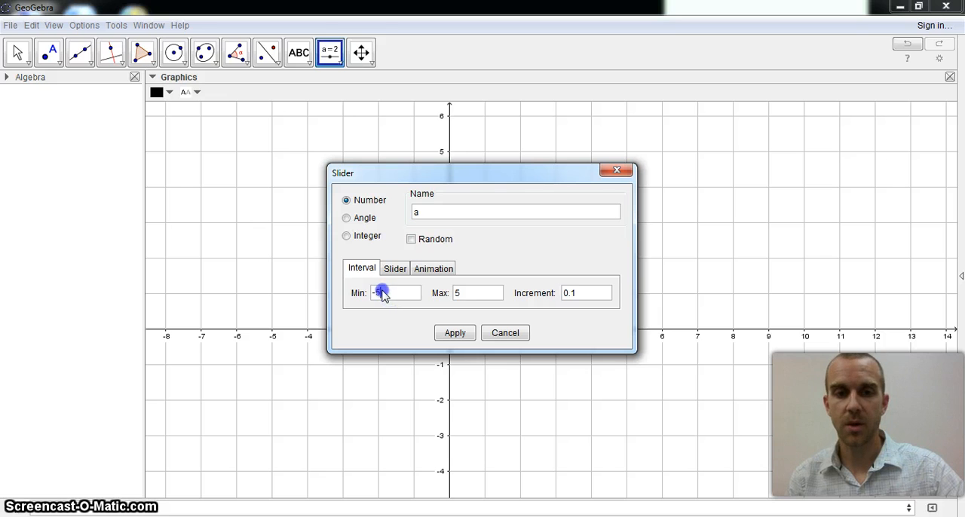
pyautogui.write('10')
pyautogui.click(467, 294)
pyautogui.write('10')
pyautogui.click(567, 298)
pyautogui.click(574, 298)
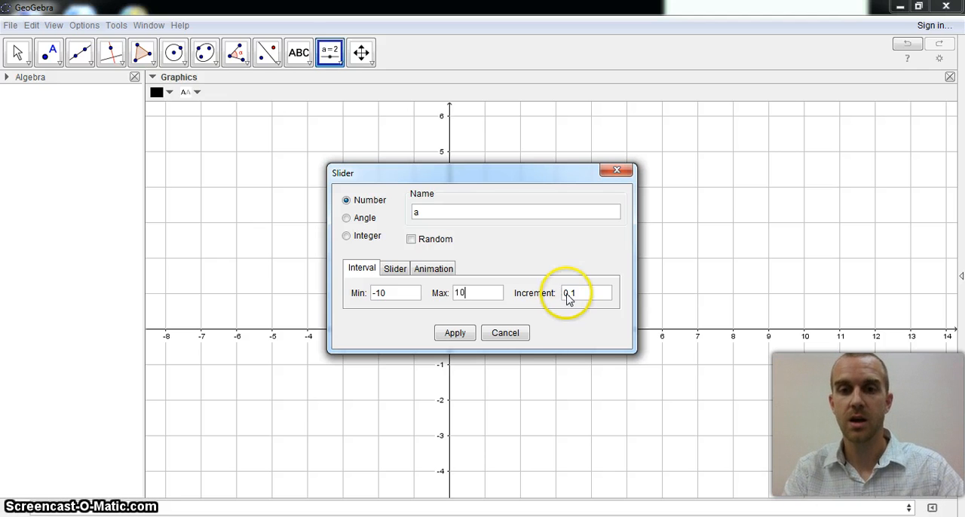
# Step: Review the slider's display and animation options, create slider a, and set it to -0.9
pyautogui.click(406, 270)
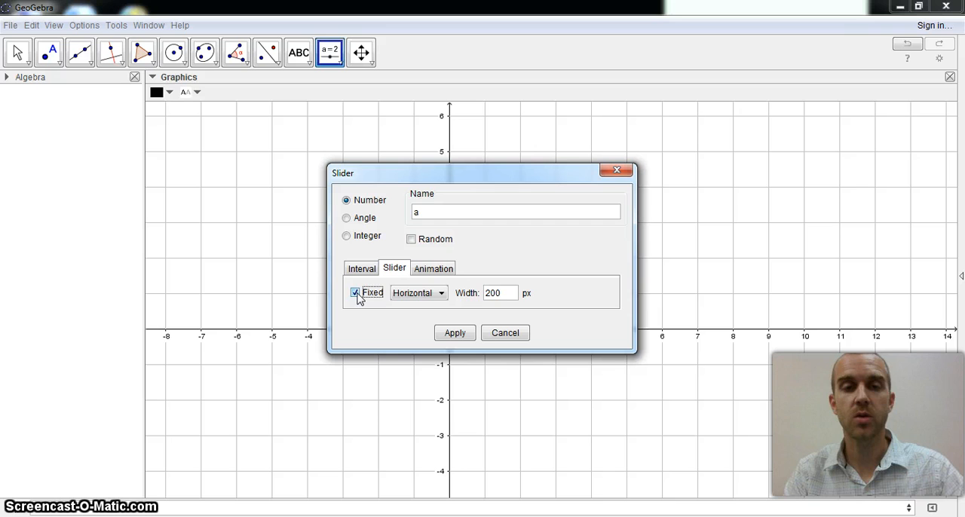
pyautogui.click(422, 272)
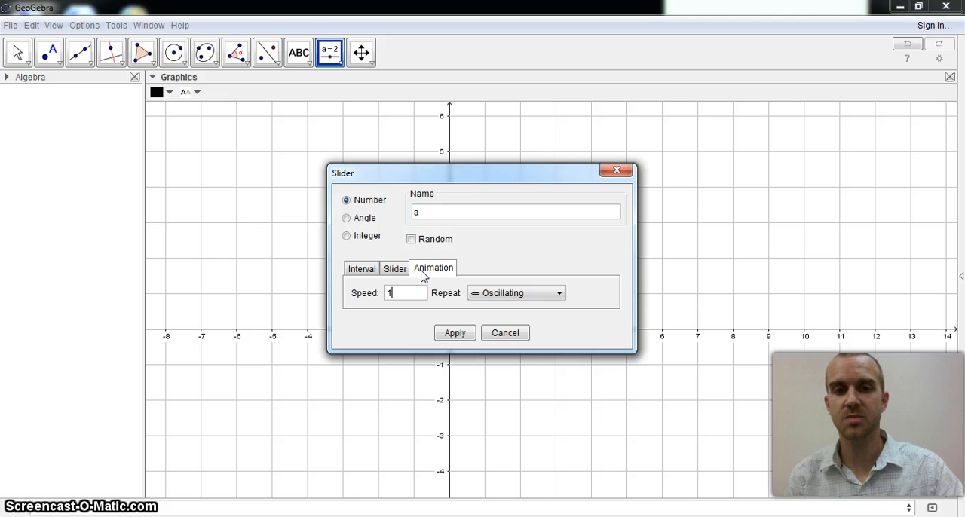
pyautogui.click(393, 270)
pyautogui.click(360, 270)
pyautogui.click(454, 333)
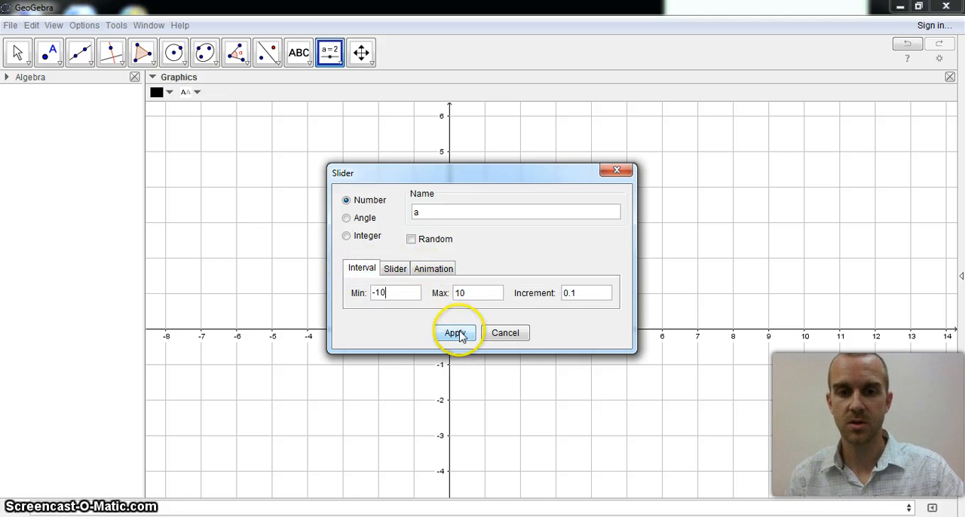
pyautogui.moveTo(301, 128)
pyautogui.mouseDown()
pyautogui.moveTo(344, 138)
pyautogui.moveTo(248, 136)
pyautogui.moveTo(334, 131)
pyautogui.moveTo(278, 132)
pyautogui.moveTo(287, 127)
pyautogui.mouseUp()
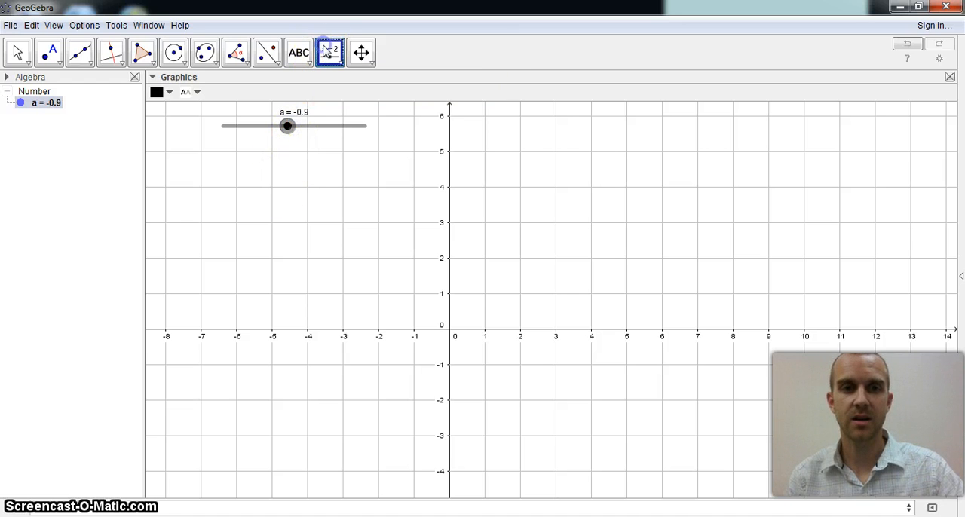
# Step: Create a second number slider named b below slider a with an interval from -10 to 10
pyautogui.click(283, 154)
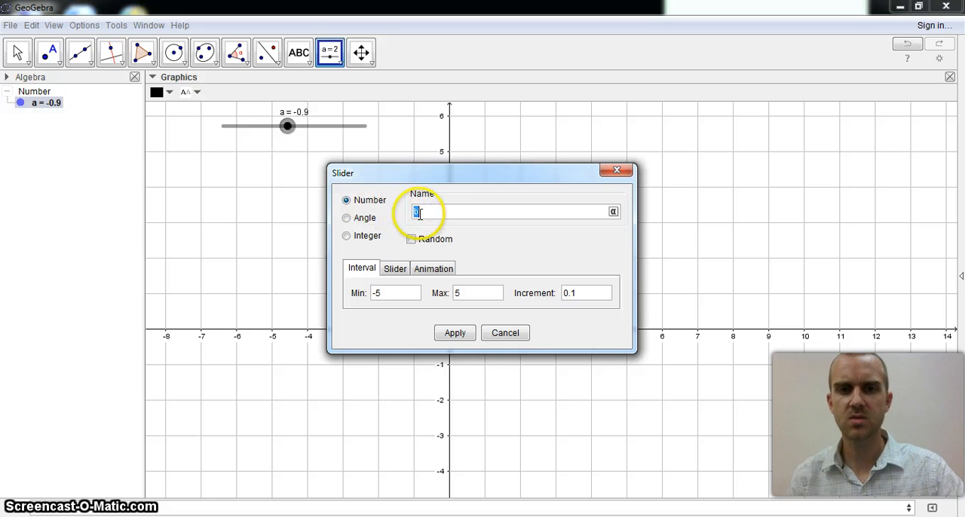
pyautogui.click(393, 297)
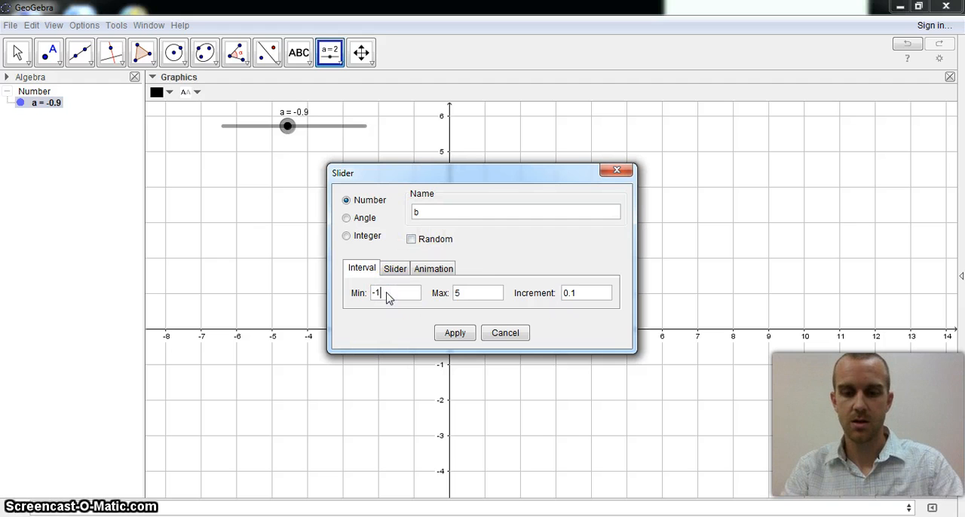
pyautogui.click(468, 294)
pyautogui.click(453, 336)
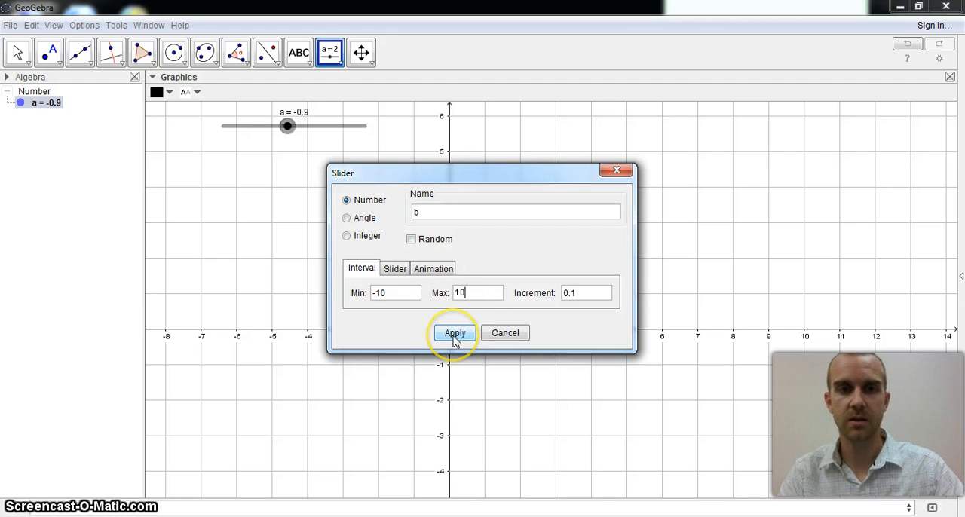
pyautogui.click(453, 336)
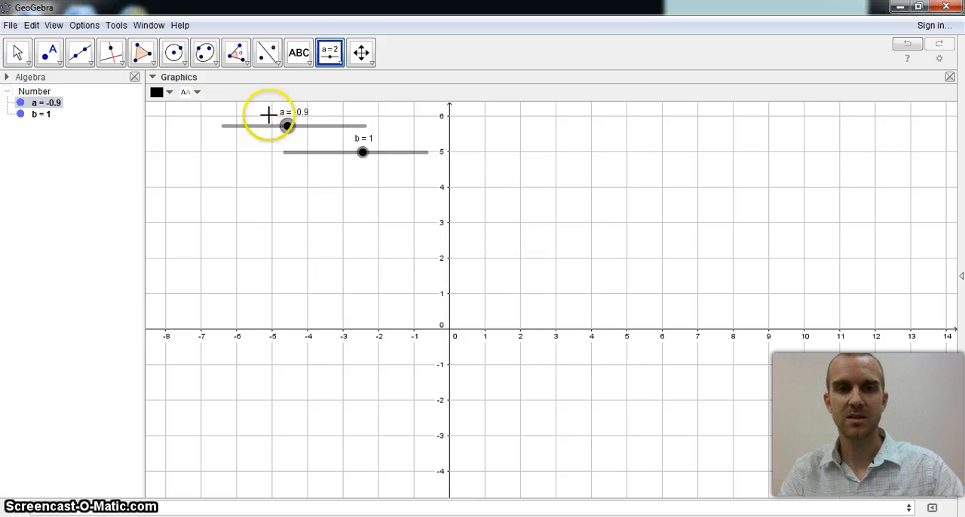
# Step: Unfix slider b to align it directly beneath slider a, and fix it in place again
pyautogui.rightClick(298, 153)
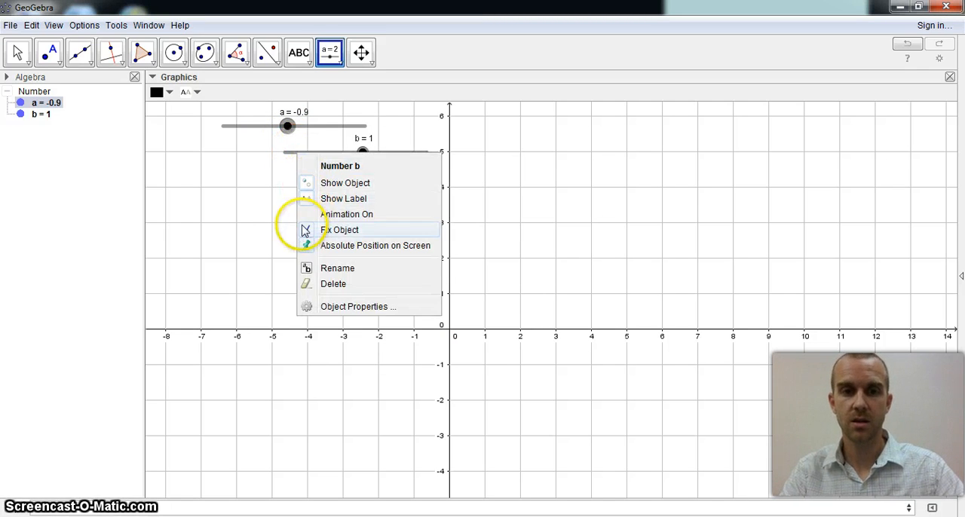
pyautogui.click(307, 231)
pyautogui.moveTo(310, 154); pyautogui.dragTo(254, 159)
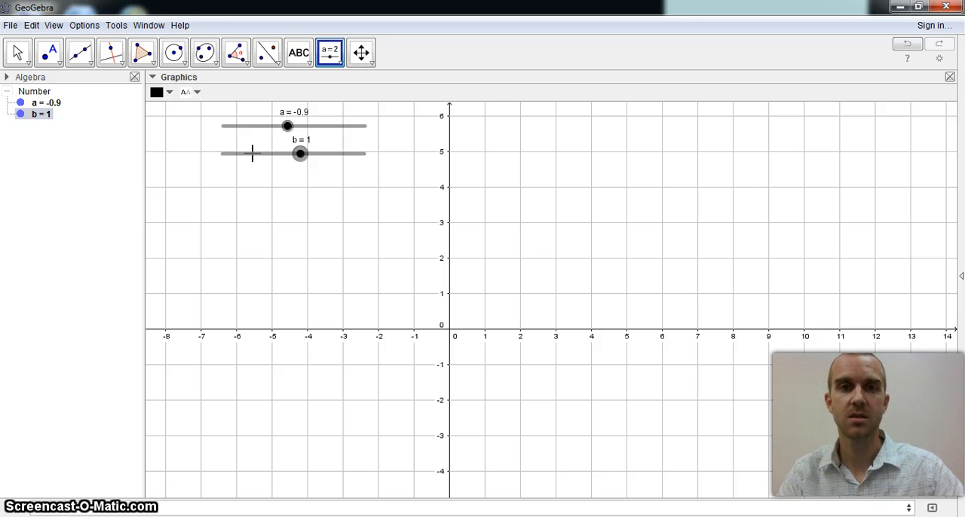
pyautogui.rightClick(252, 153)
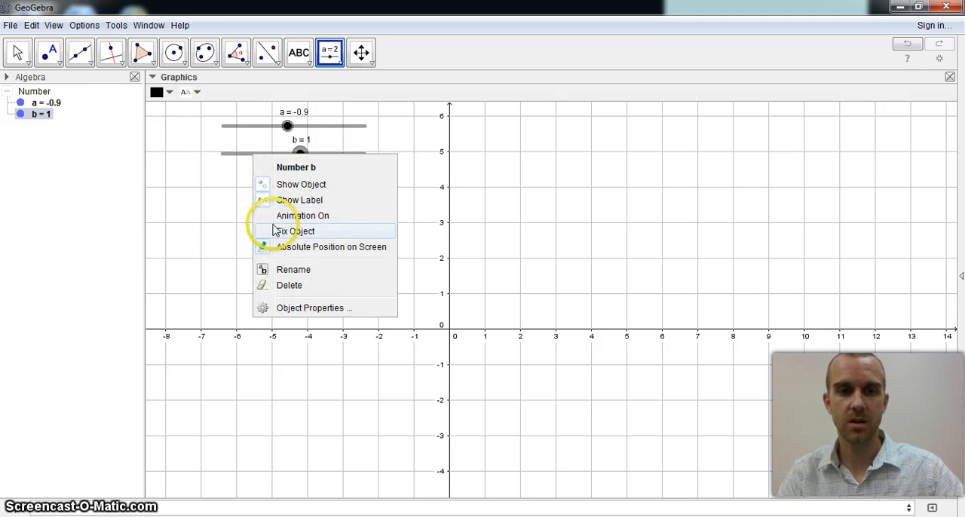
pyautogui.click(271, 227)
# Step: Set slider b to 3.5
pyautogui.moveTo(302, 154)
pyautogui.mouseDown()
pyautogui.moveTo(281, 153)
pyautogui.moveTo(317, 155)
pyautogui.mouseUp()
pyautogui.click(278, 187)
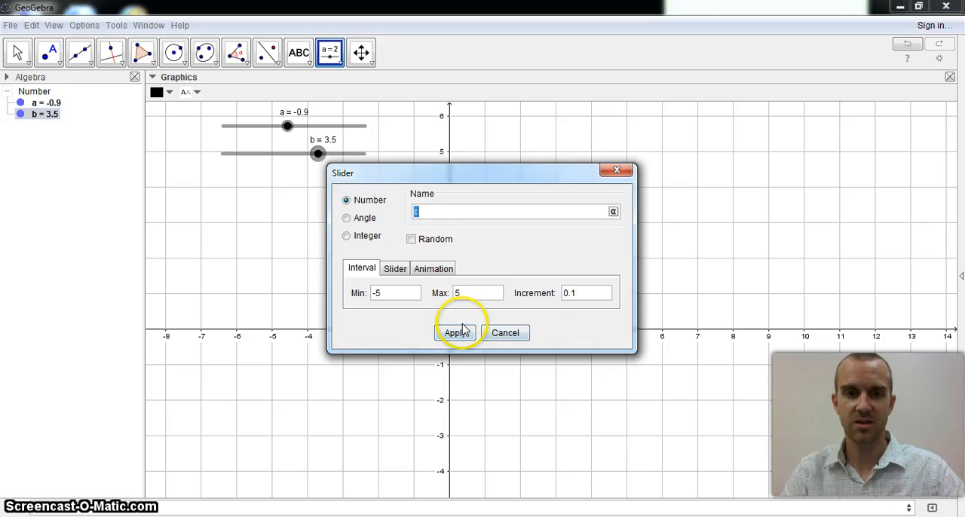
pyautogui.click(502, 337)
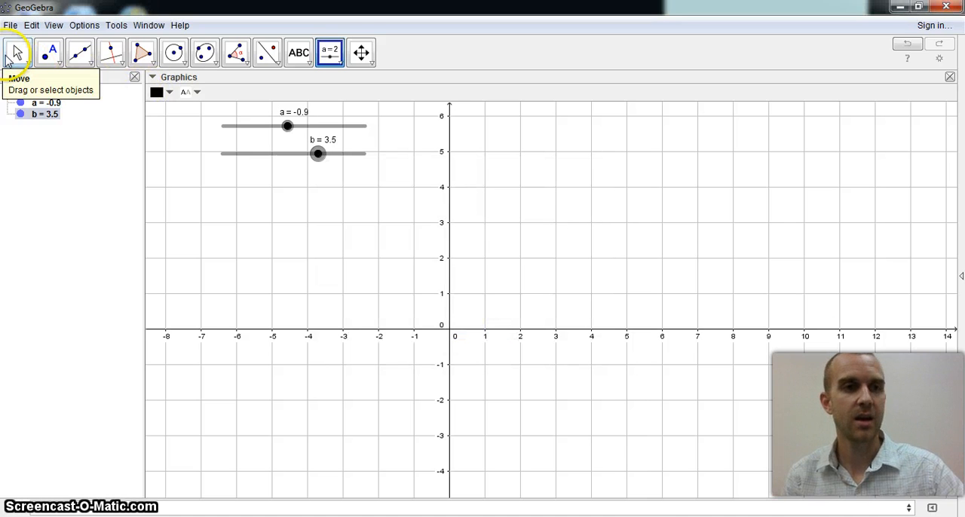
# Step: Graph the line y = a x + b using the two sliders as its slope and y-intercept
pyautogui.click(16, 54)
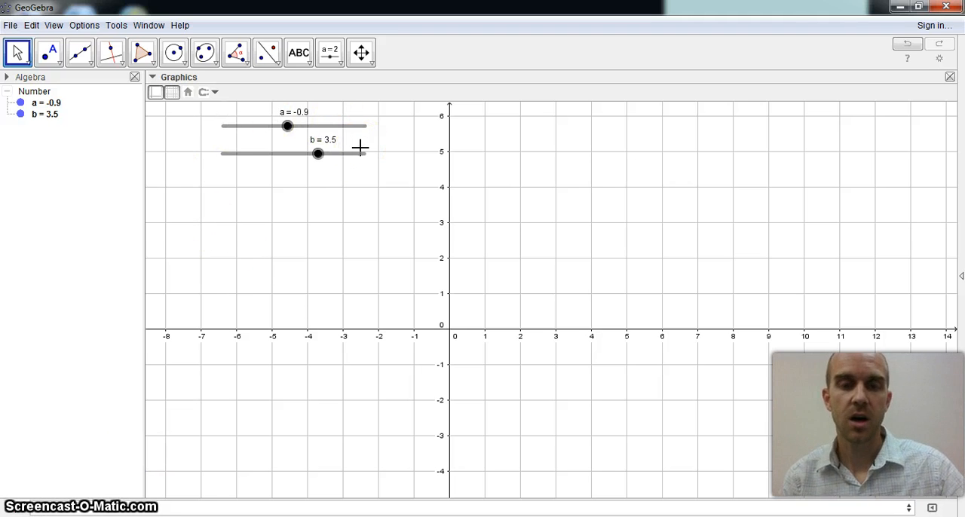
pyautogui.click(304, 505)
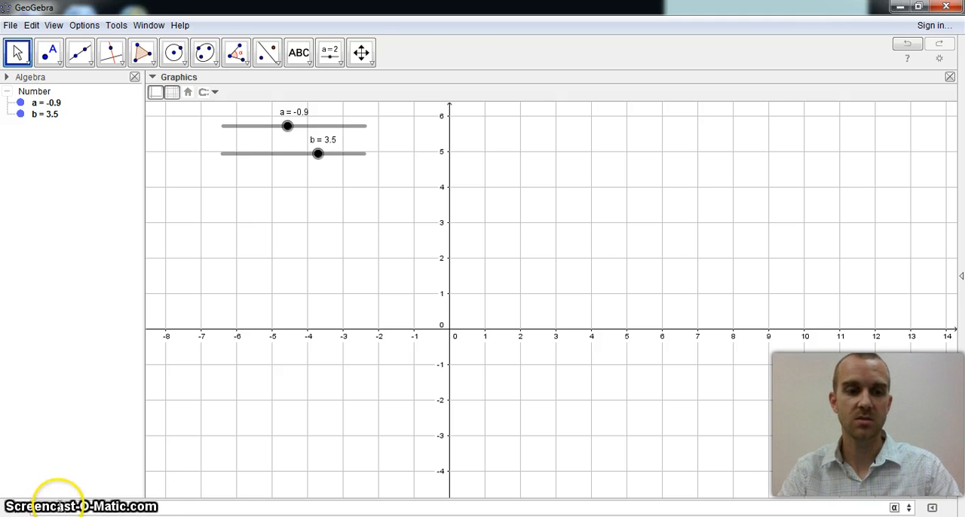
pyautogui.press('Return')
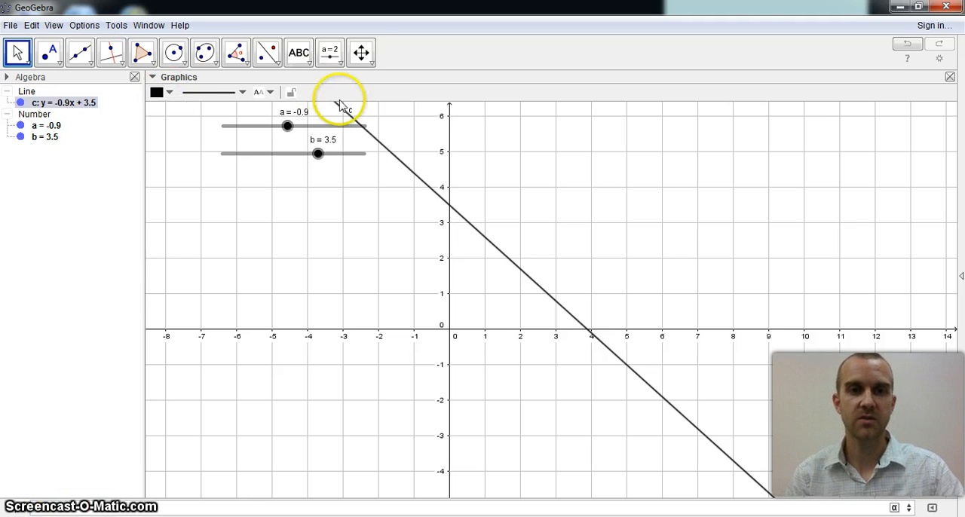
# Step: Vary both sliders to a = 1.1 and b = 3.4 and check the line's equation in the algebra list
pyautogui.moveTo(318, 156); pyautogui.dragTo(286, 158)
pyautogui.moveTo(287, 126); pyautogui.dragTo(318, 156)
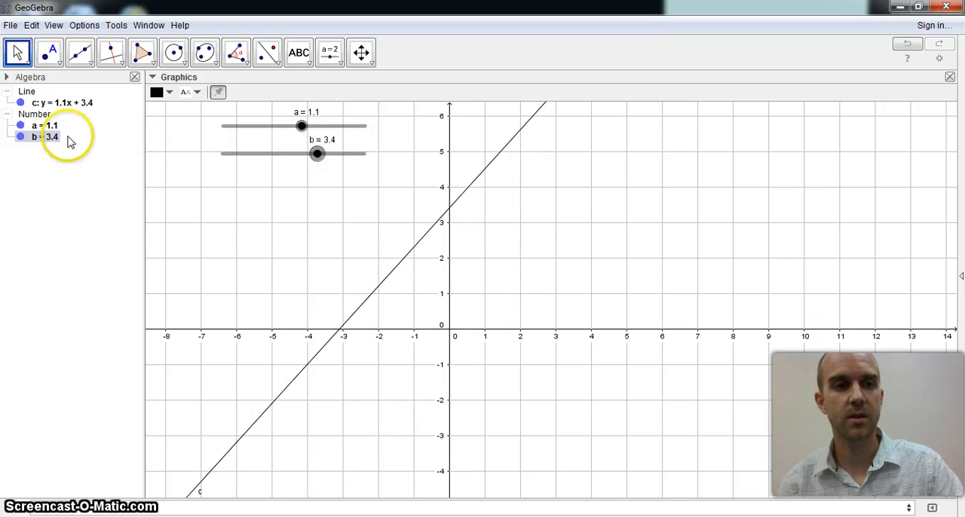
pyautogui.click(63, 103)
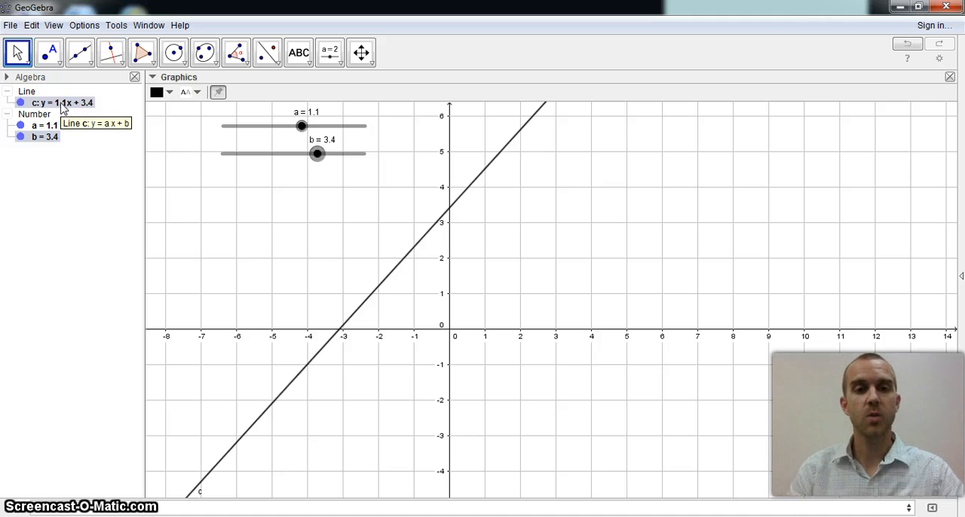
pyautogui.click(603, 324)
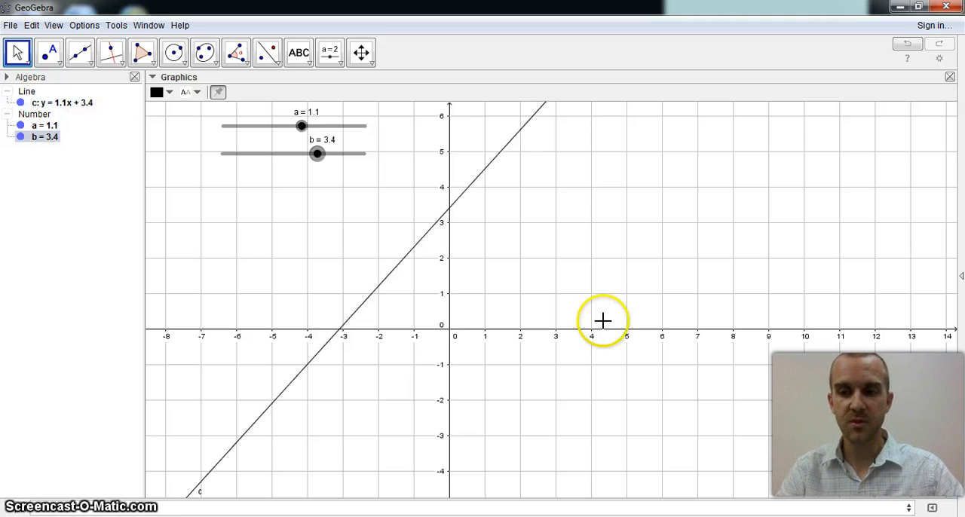
# Step: Show the input help with the command categories and add a FractionText of slider a to the graph
pyautogui.click(932, 508)
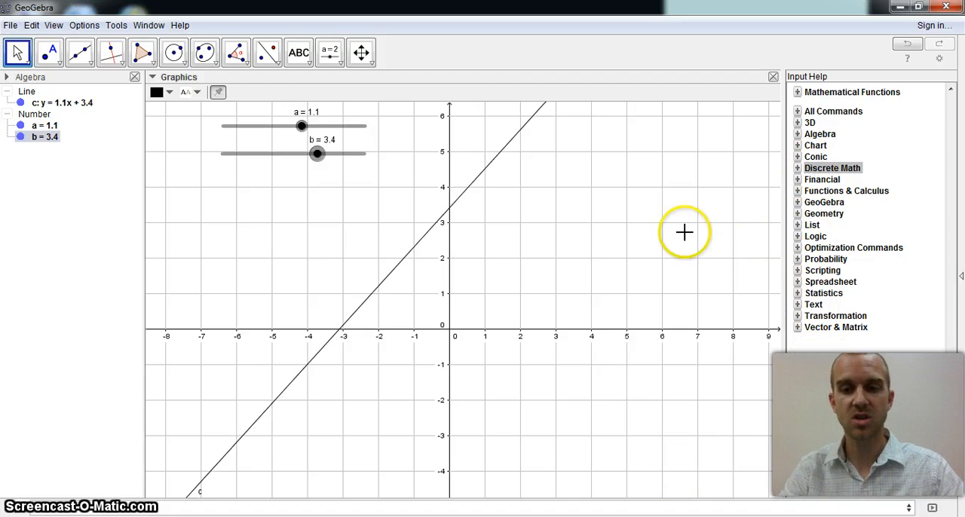
pyautogui.click(312, 512)
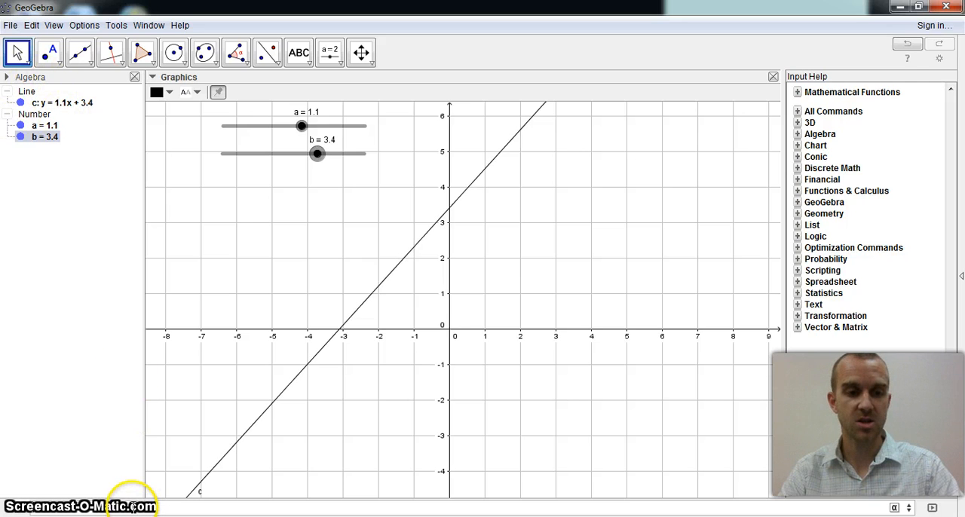
pyautogui.write('fr')
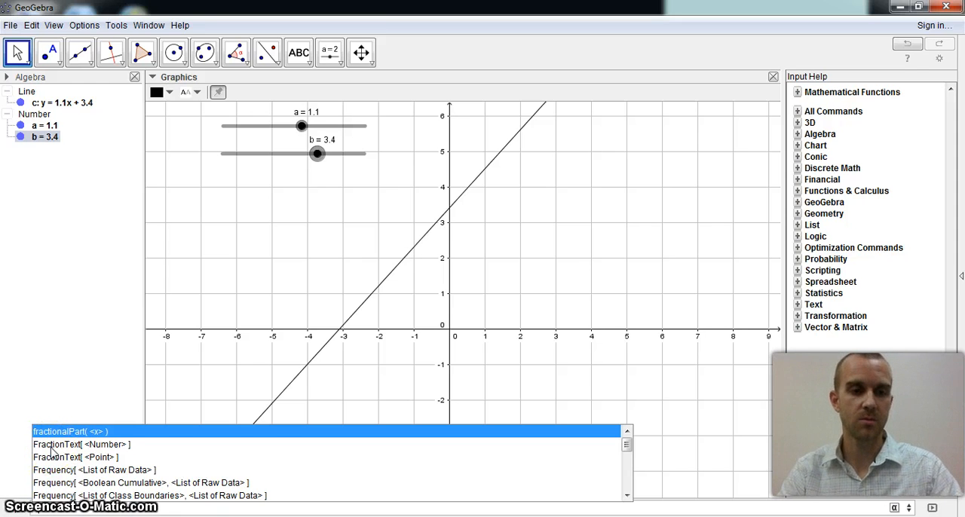
pyautogui.click(50, 448)
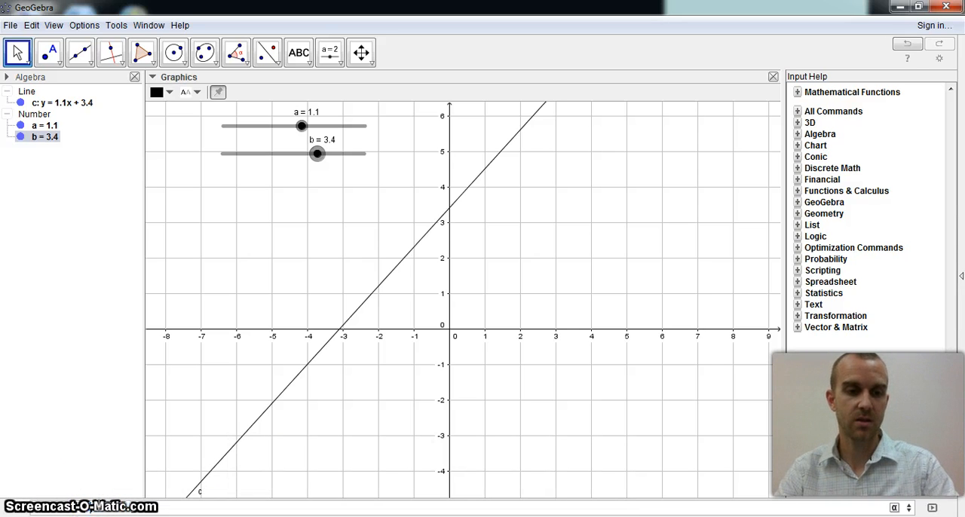
pyautogui.write('a')
pyautogui.press('Return')
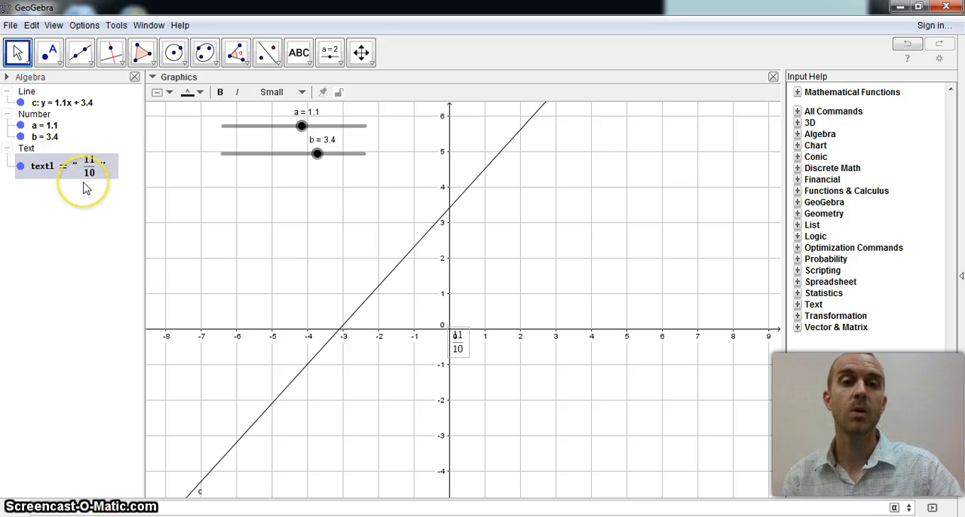
# Step: Test the fraction and line by moving slider a to 0.5 and on to -0.4, and slider b to 1.9
pyautogui.moveTo(302, 125)
pyautogui.mouseDown()
pyautogui.moveTo(315, 132)
pyautogui.moveTo(297, 128)
pyautogui.mouseUp()
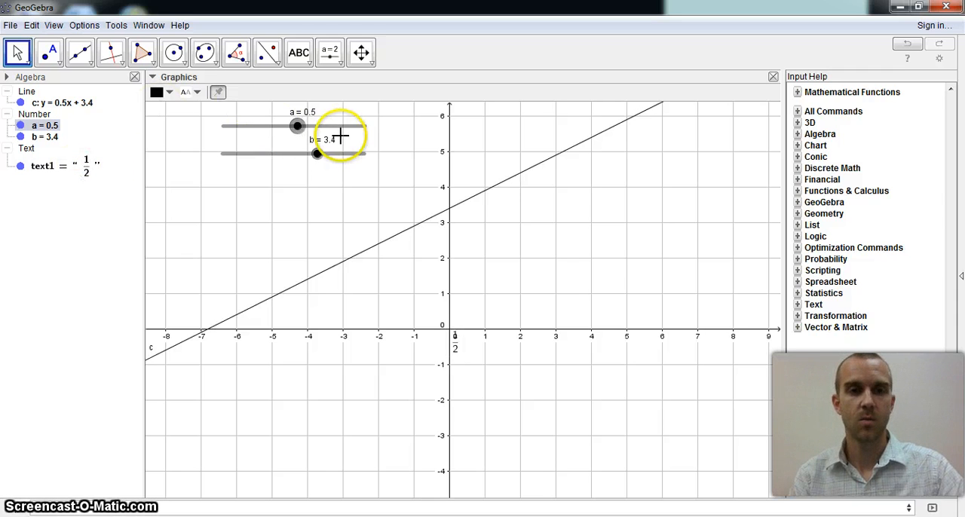
pyautogui.moveTo(297, 126); pyautogui.dragTo(291, 125)
pyautogui.click(85, 173)
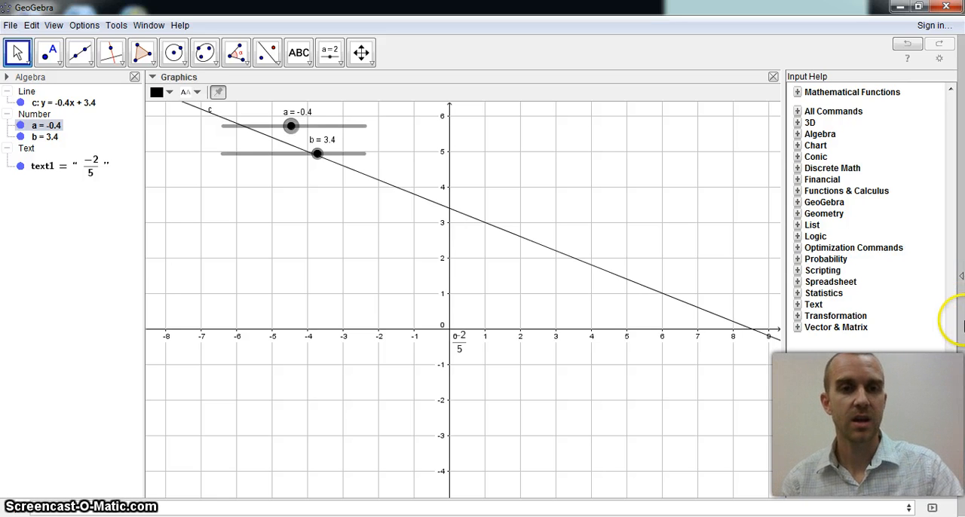
pyautogui.click(323, 155)
pyautogui.moveTo(325, 154)
pyautogui.mouseDown()
pyautogui.moveTo(337, 161)
pyautogui.moveTo(309, 160)
pyautogui.mouseUp()
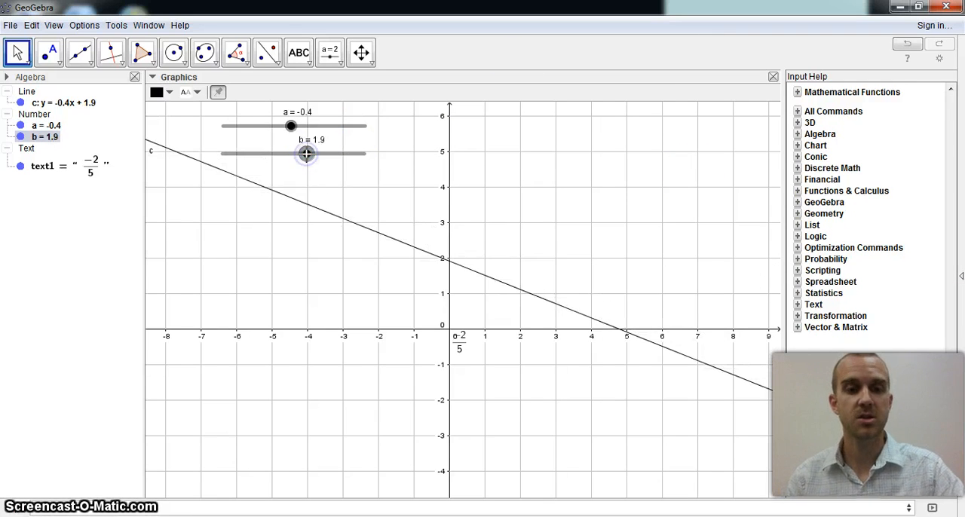